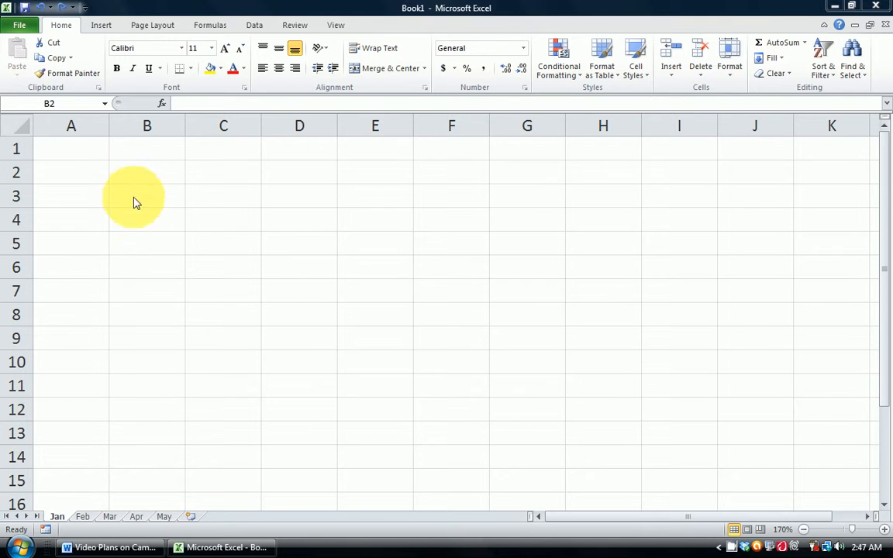
Enter the heading Autofill in cell B2.
click(154, 178)
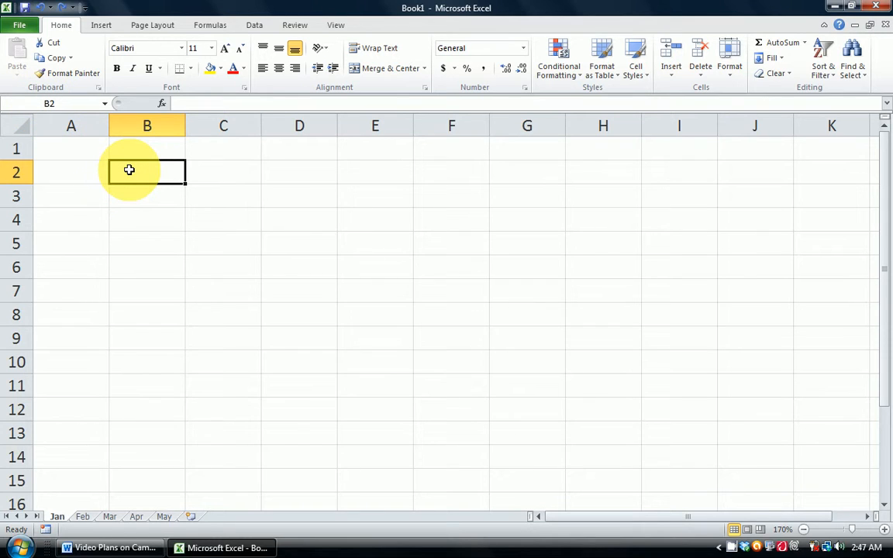
text(Autofill)
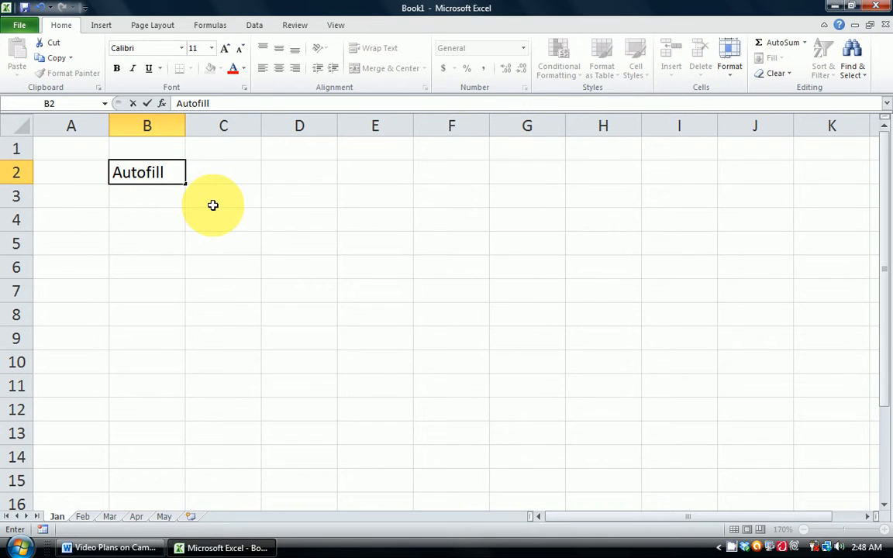
key(Return)
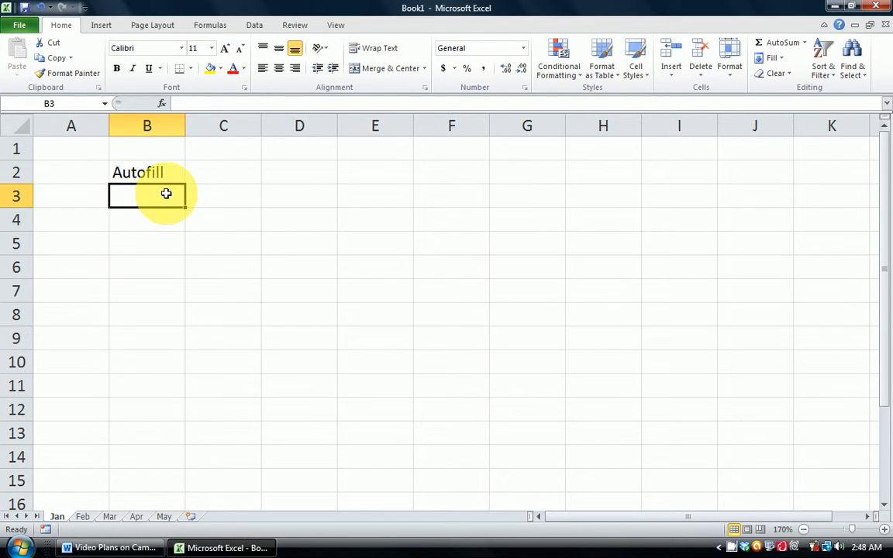
Enter 1 in B3 and 2 in B4 as the start of a number series.
text(1)
key(Return)
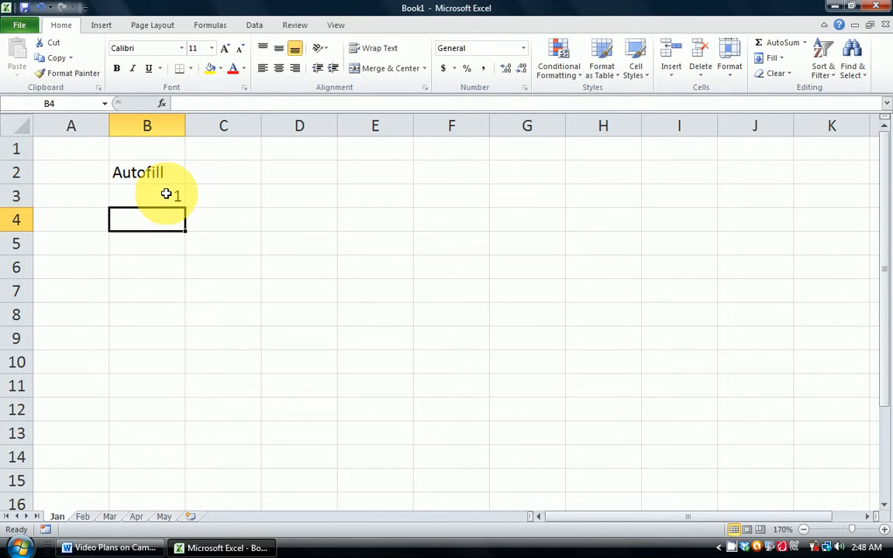
text(2)
key(Return)
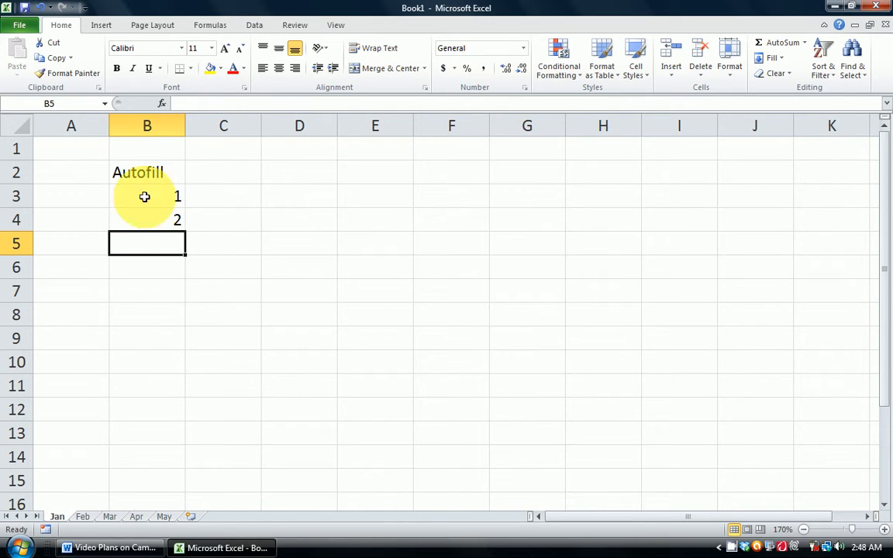
Select B3:B4 and autofill the number series down column B to 10 in row 12.
drag(142, 199, 144, 220)
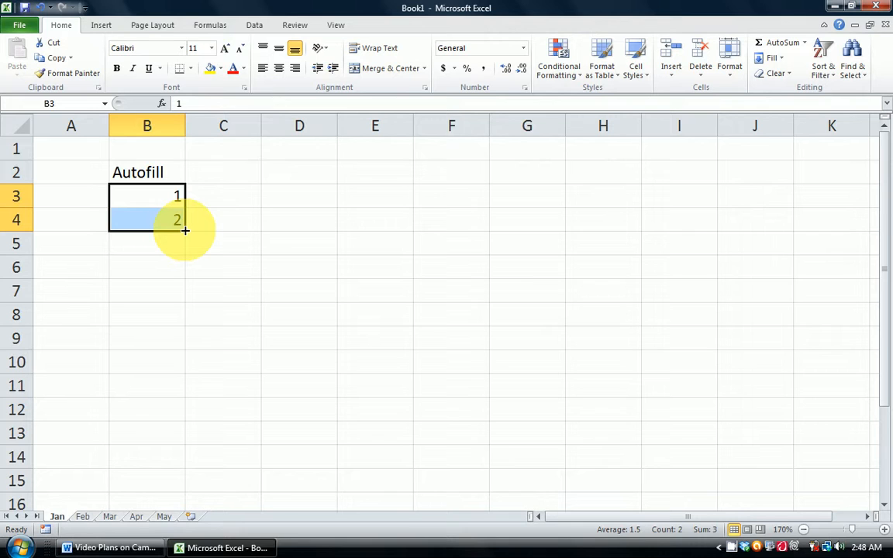
drag(185, 230, 186, 252)
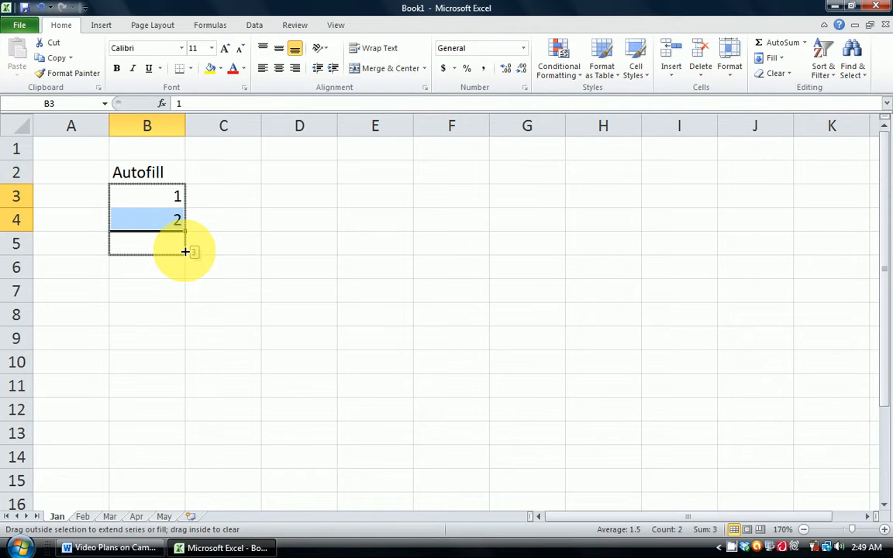
drag(185, 252, 178, 425)
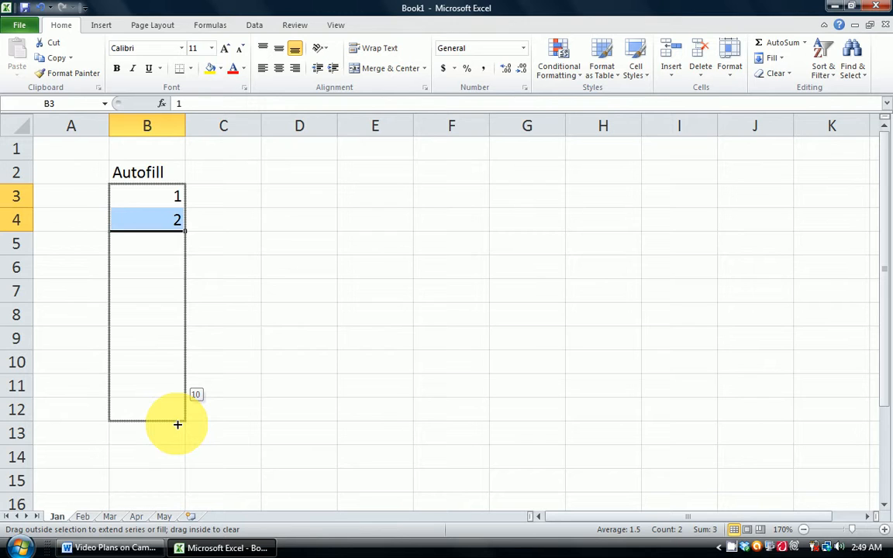
drag(178, 425, 183, 422)
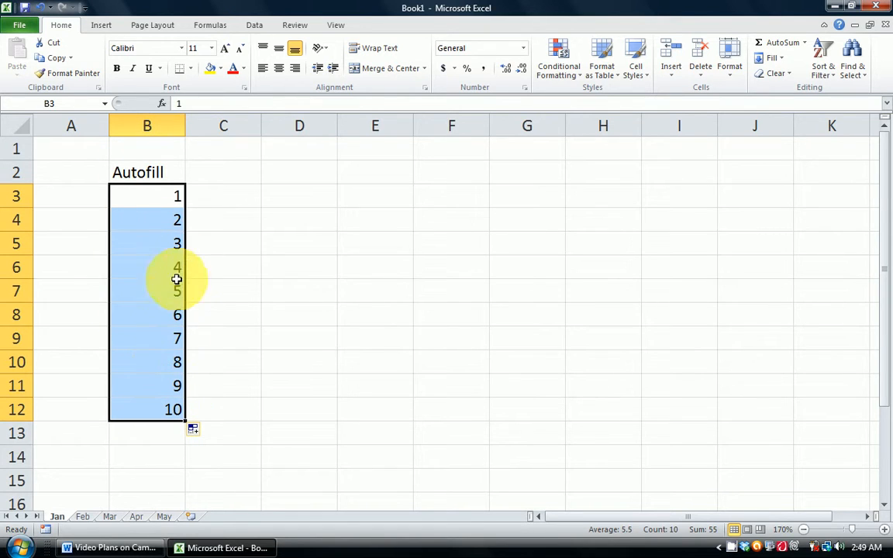
click(164, 203)
click(161, 235)
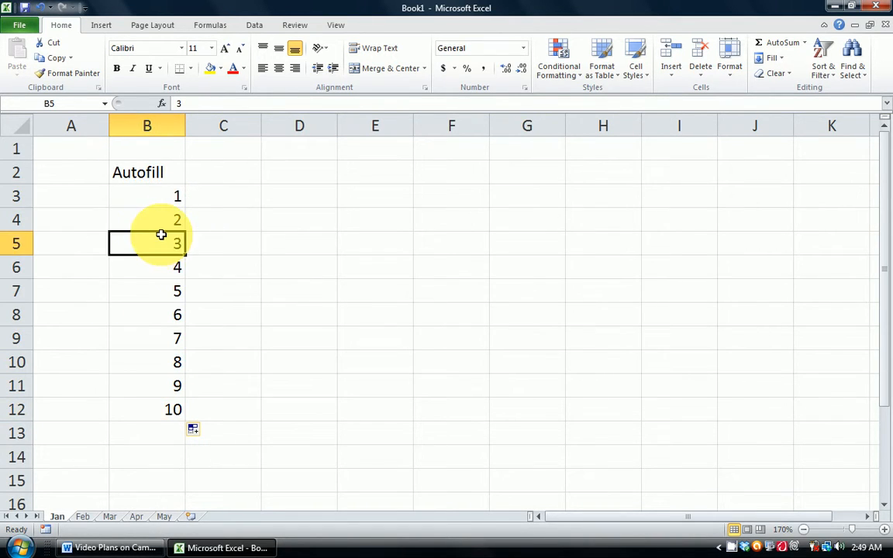
click(163, 291)
click(165, 362)
click(165, 394)
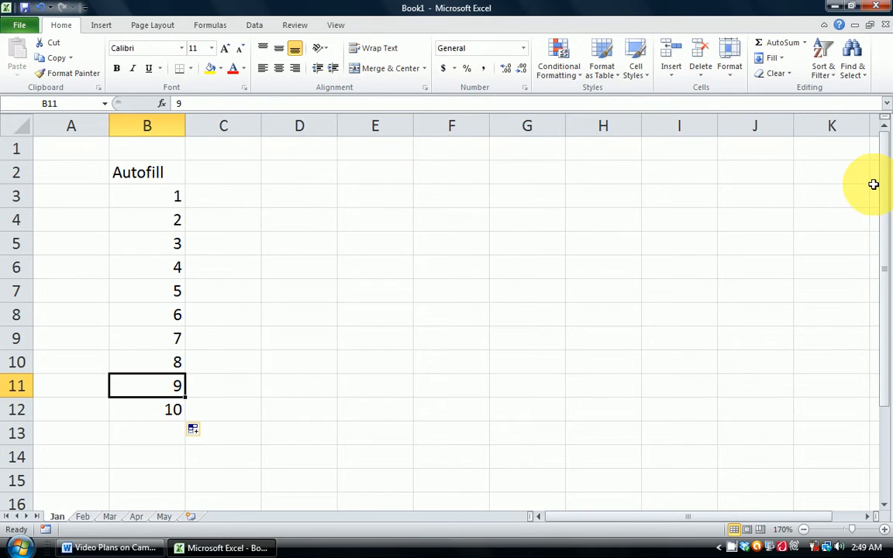
Enter 2 in C3, then autofill the series from B3:C3 across row 3 to 10 in column K.
click(222, 203)
text(2)
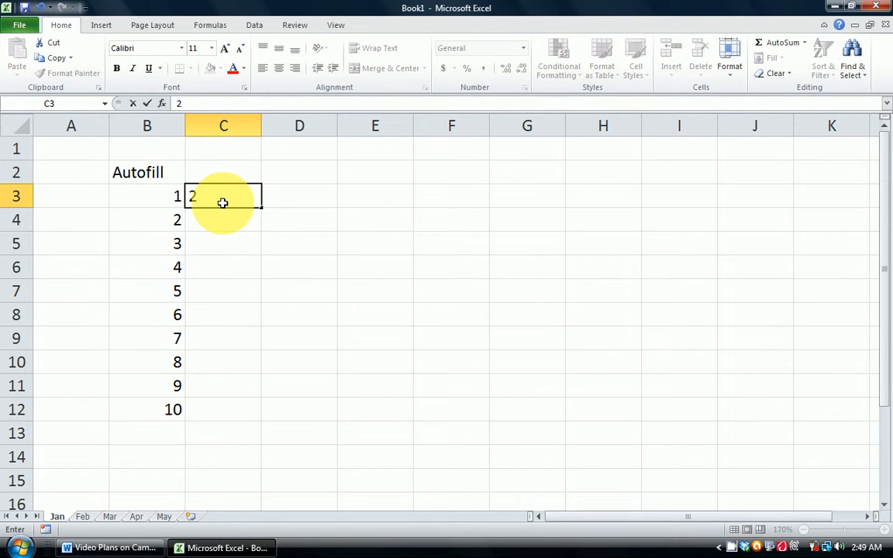
key(Return)
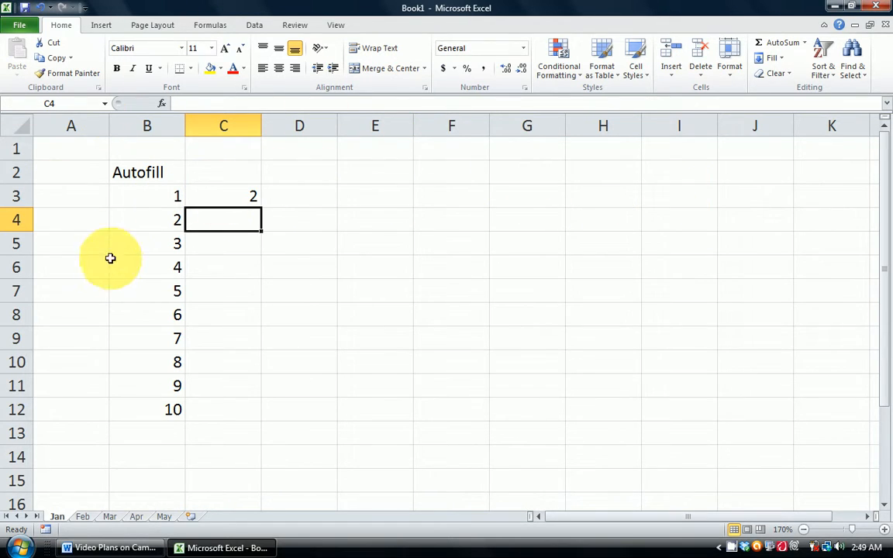
drag(131, 203, 257, 196)
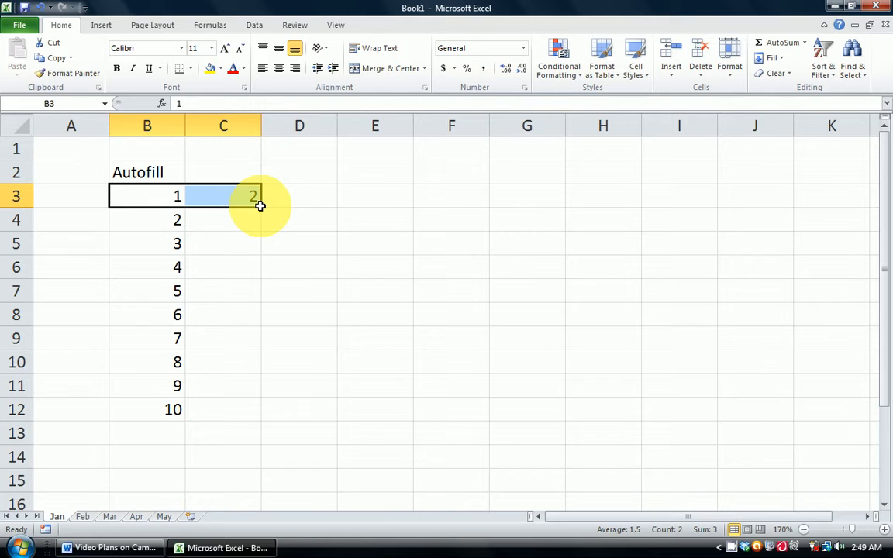
drag(260, 205, 834, 196)
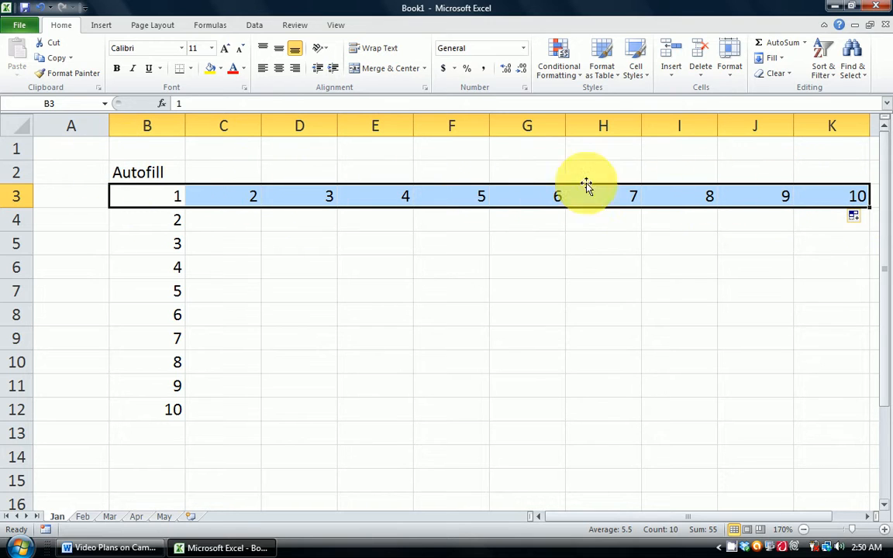
Enter Mon in D5 and Tue in D6.
click(256, 244)
click(283, 244)
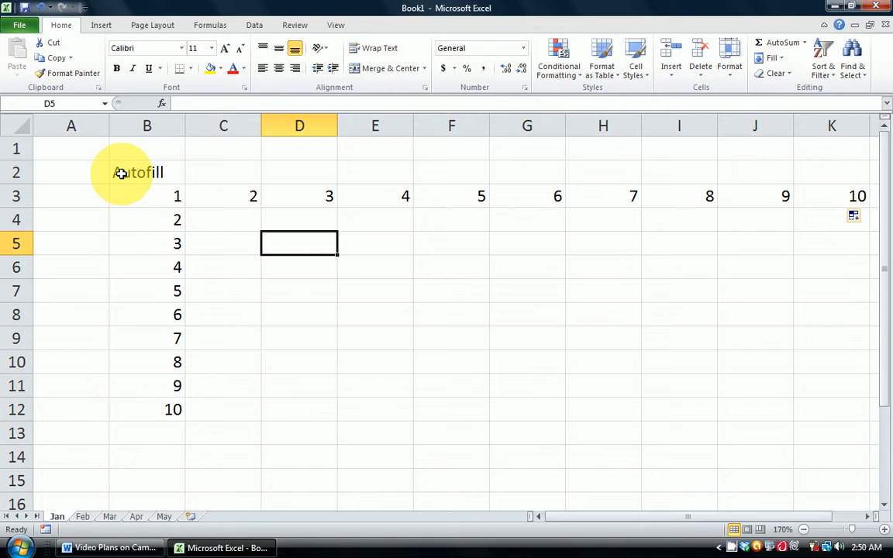
text(Mon)
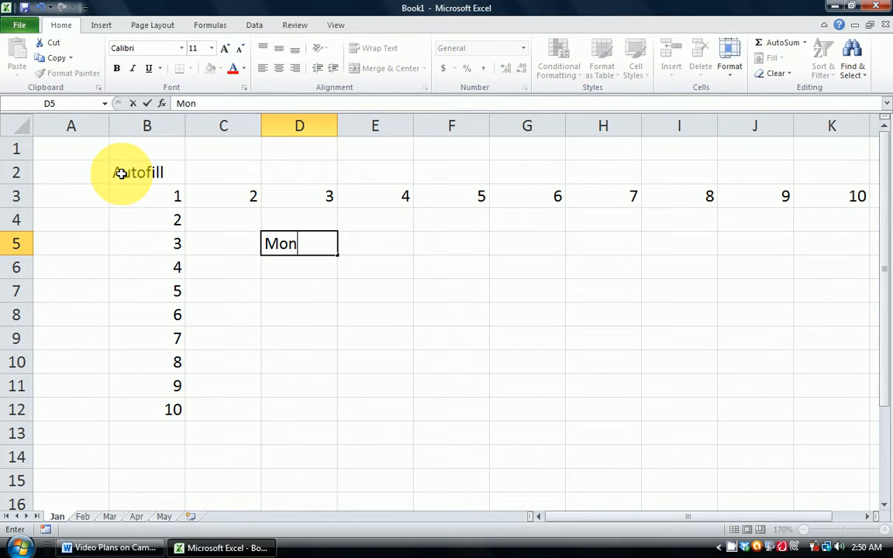
key(Return)
text(Tue)
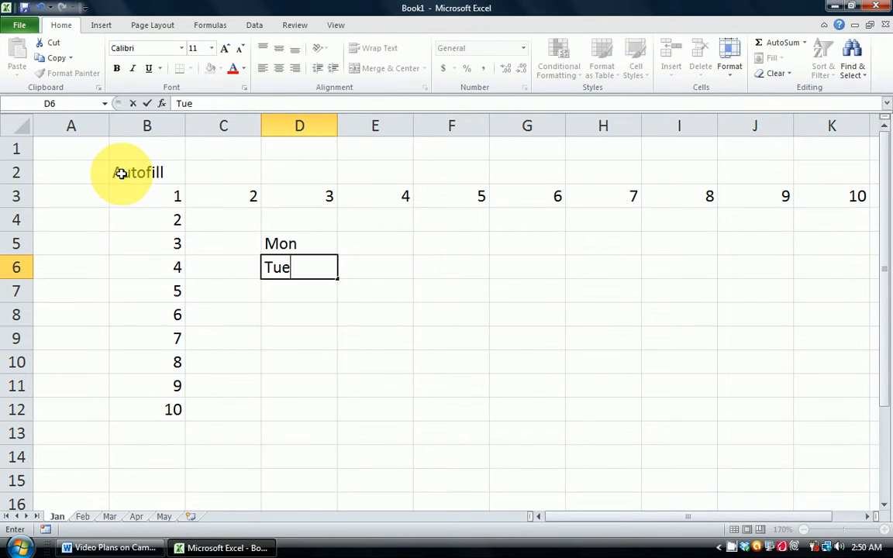
key(Return)
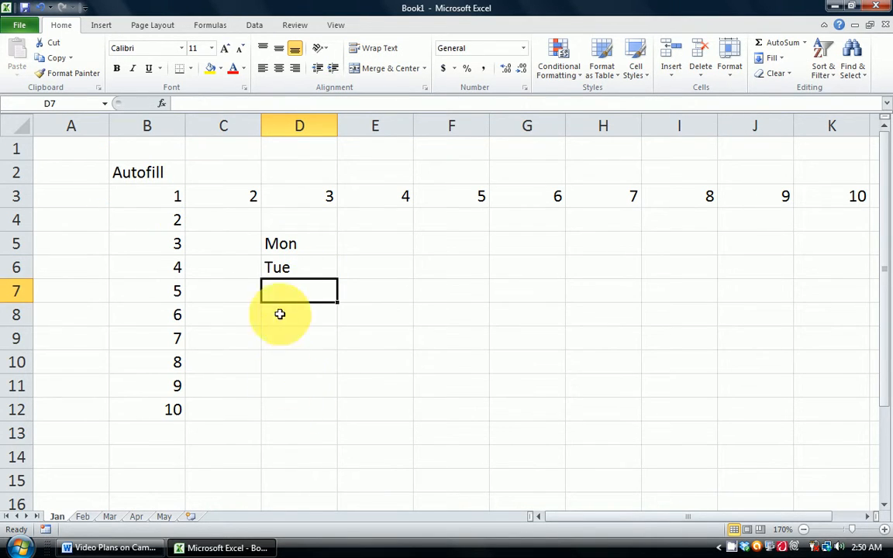
Select D5:D6 and autofill the weekdays down column D through Sun in row 11.
click(288, 242)
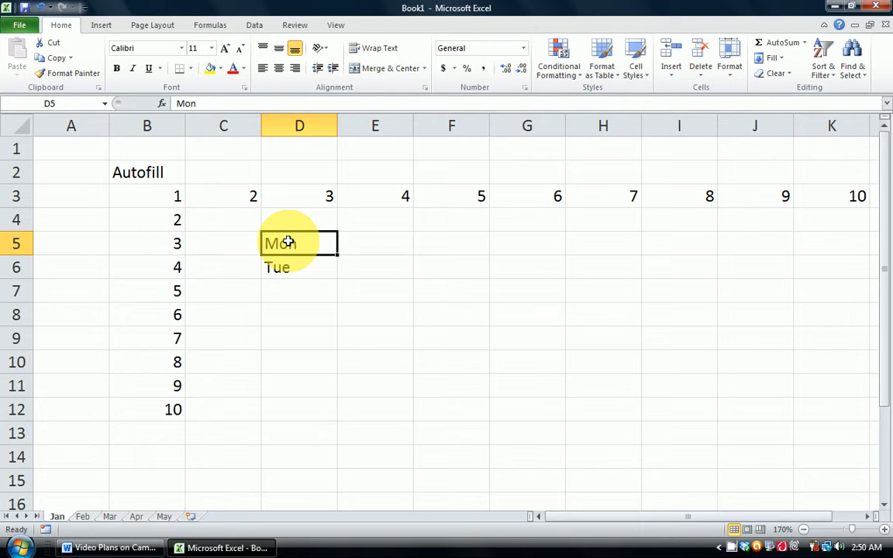
drag(287, 242, 294, 266)
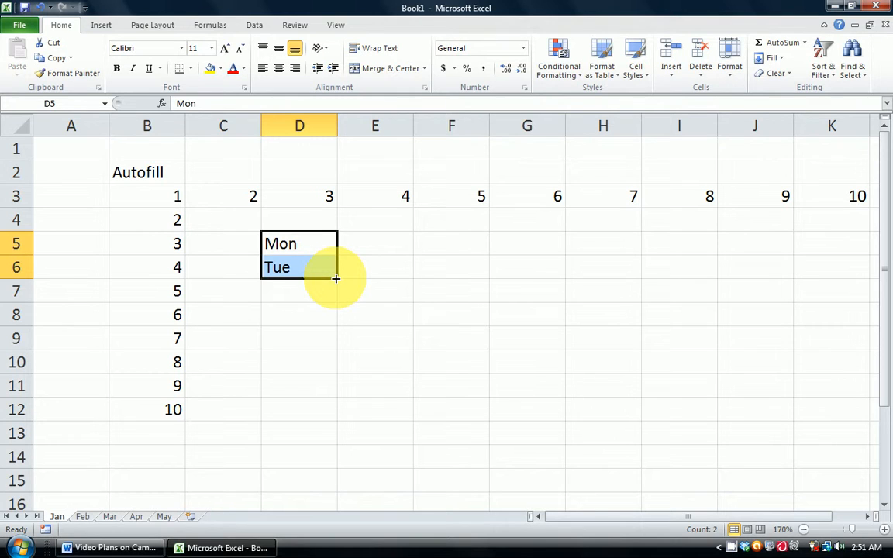
drag(336, 278, 334, 406)
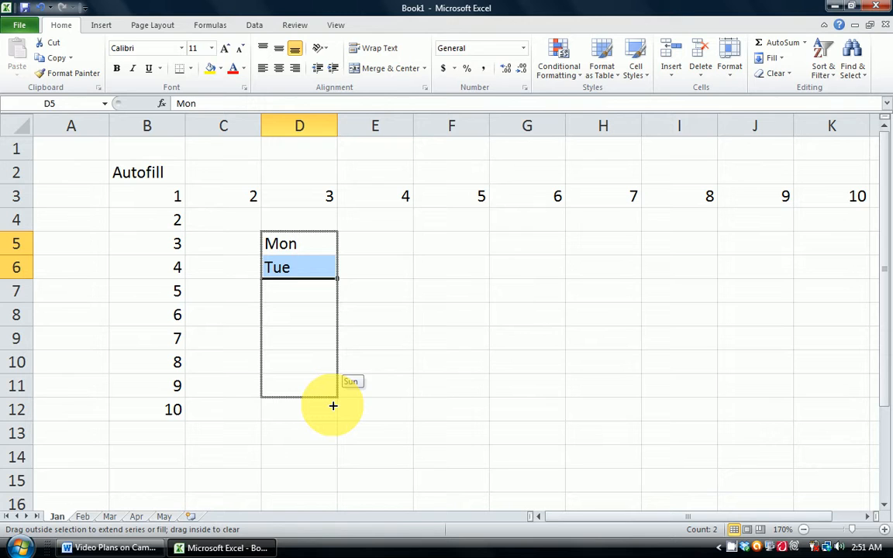
drag(333, 406, 331, 400)
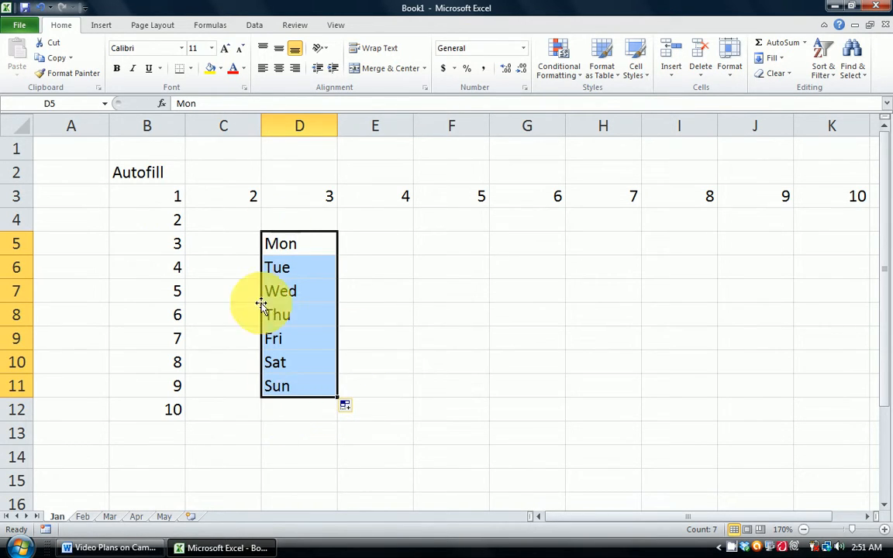
click(288, 424)
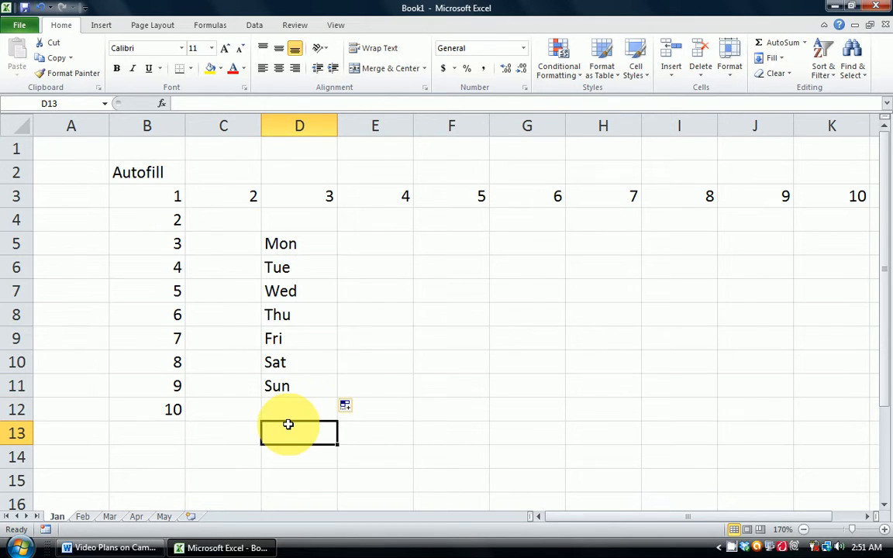
Enter Jan in E5 and Feb in E6.
click(374, 241)
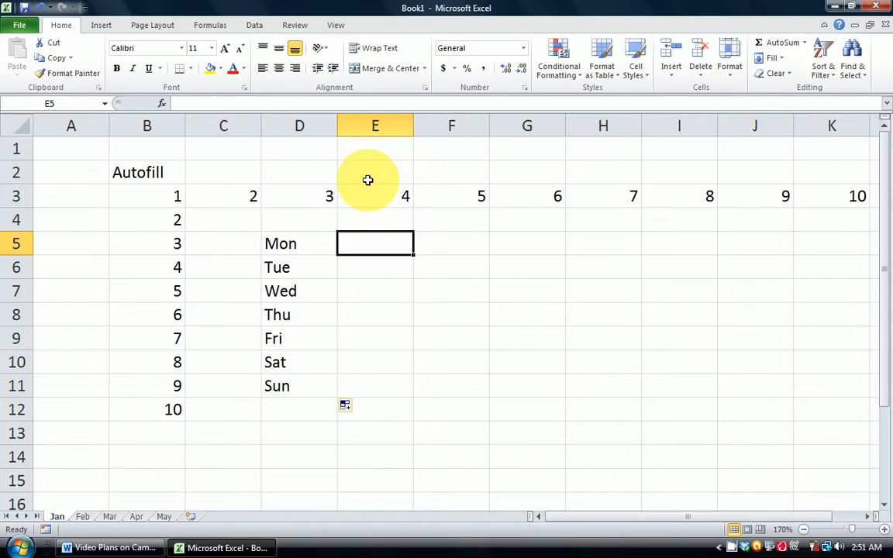
text(Jan)
key(Return)
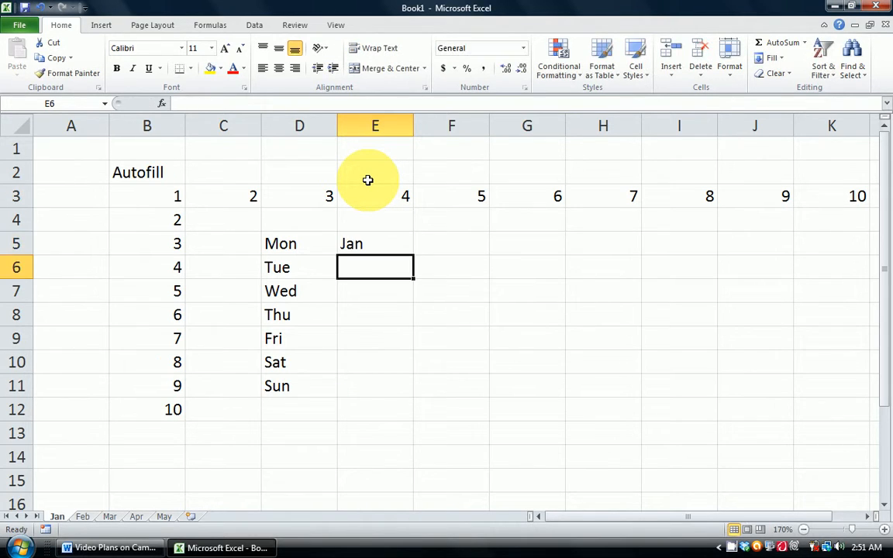
text(Feb)
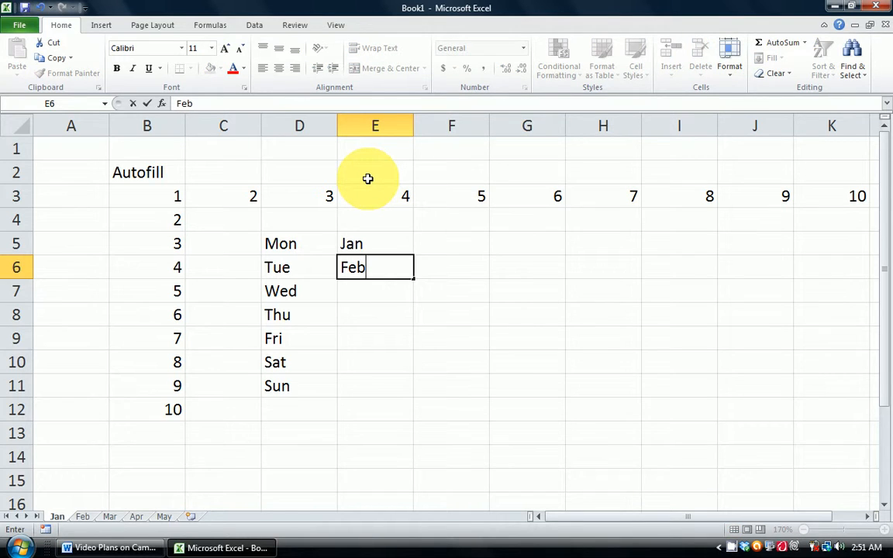
key(Return)
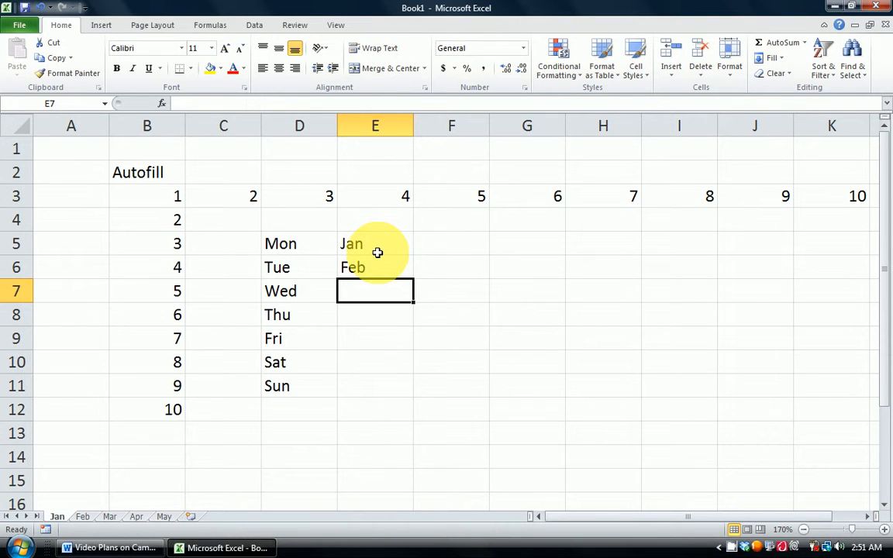
Select E5:E6 and autofill the months down column E through Dec in row 16.
drag(373, 247, 376, 273)
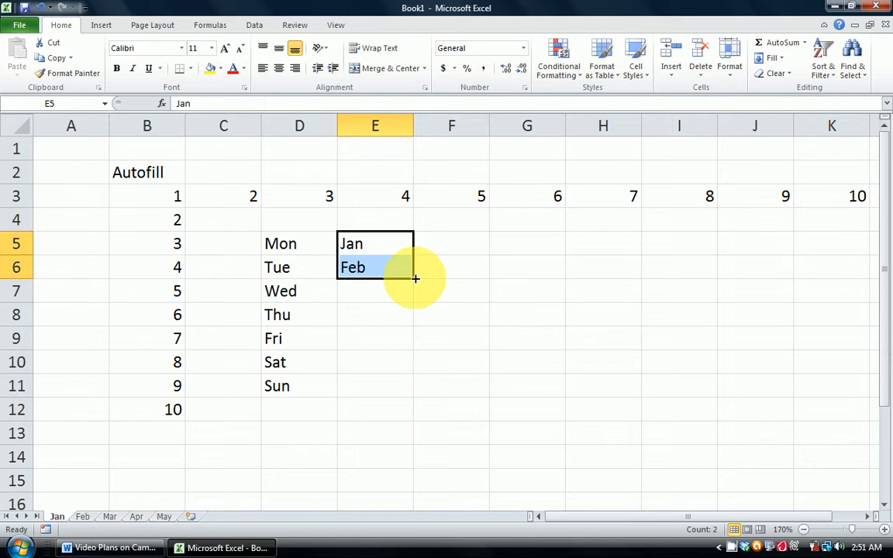
drag(415, 278, 407, 414)
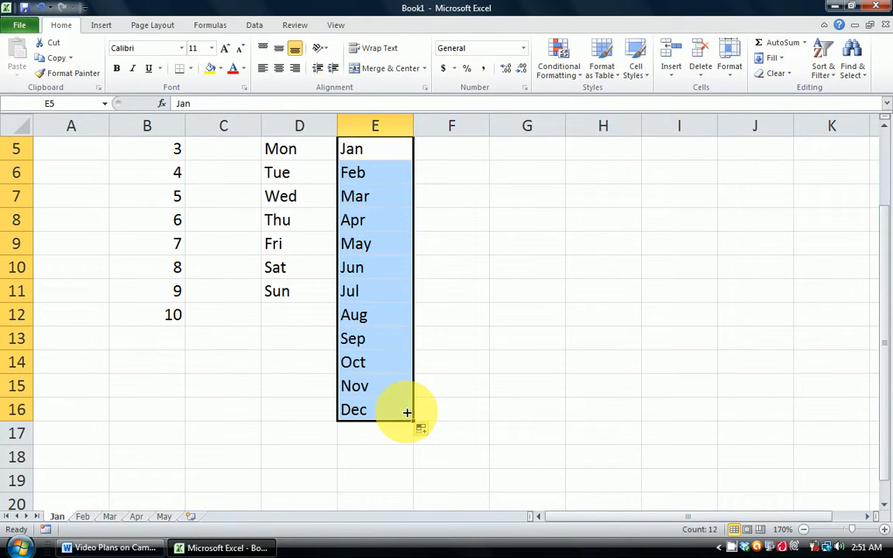
scroll(405, 411, up, 2)
scroll(406, 412, down, 2)
scroll(406, 412, up, 2)
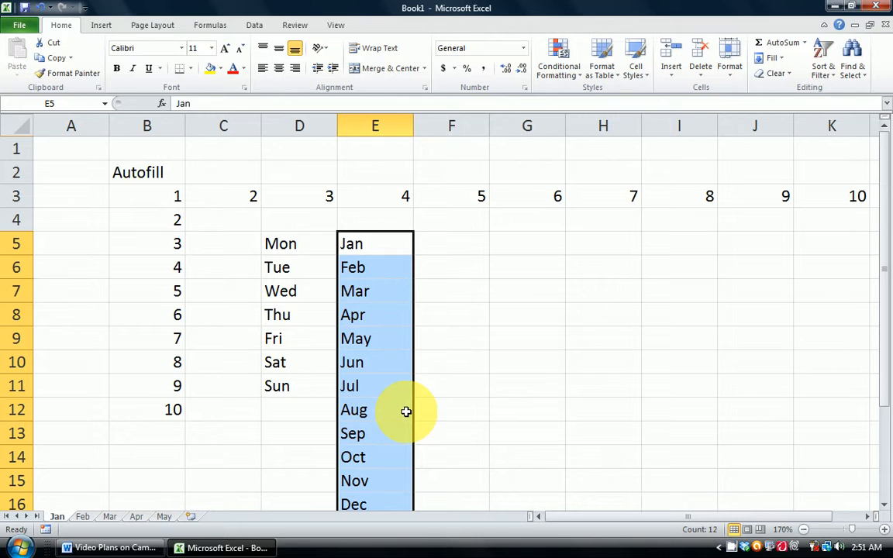
click(468, 338)
scroll(471, 339, down, 2)
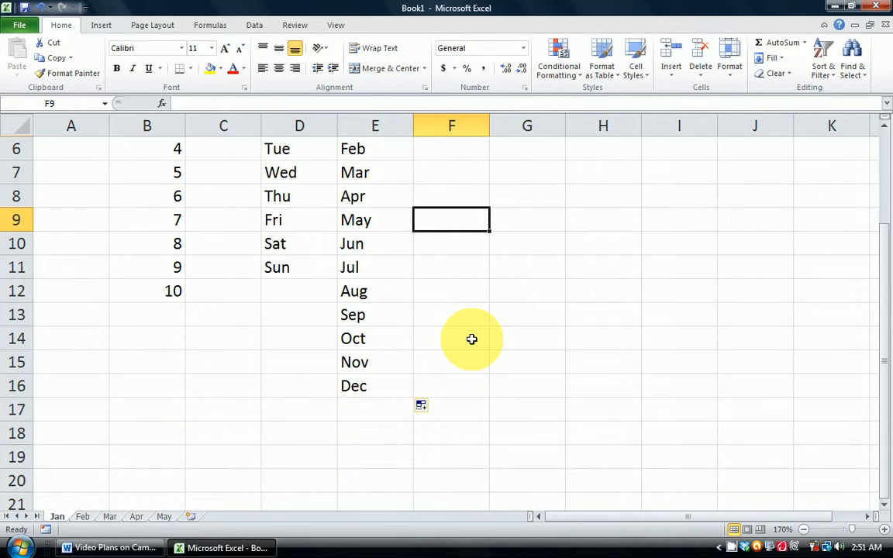
scroll(408, 338, up, 2)
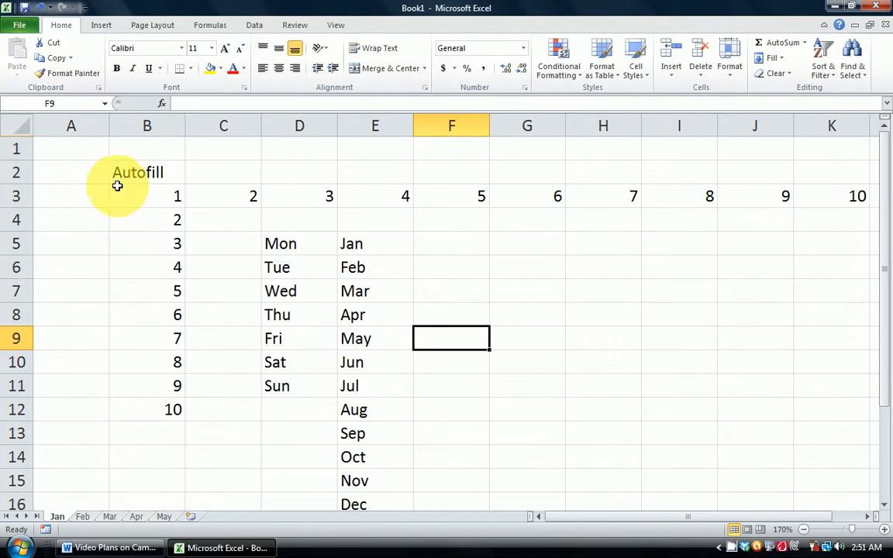